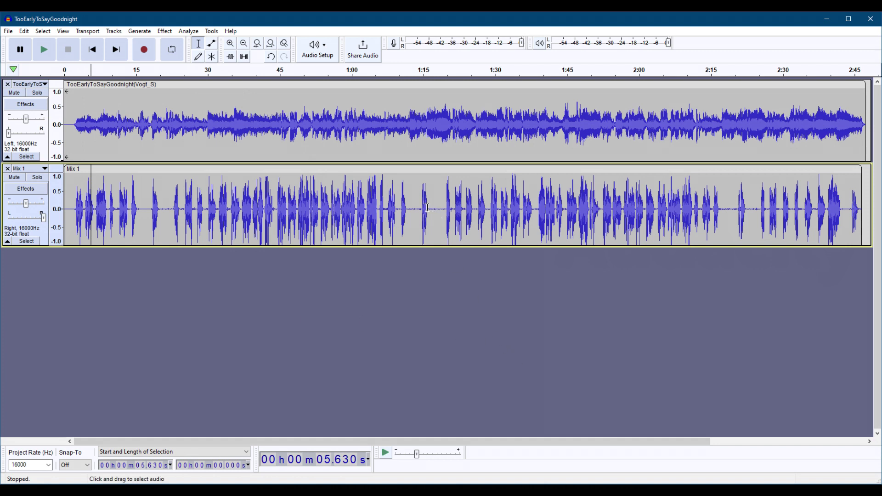
Cut Mix 1 after 1:12.368, then start recording a new cue take from 1:02.5
{"action": "left_click_drag", "start_coordinate": [440, 207], "coordinate": [861, 232]}
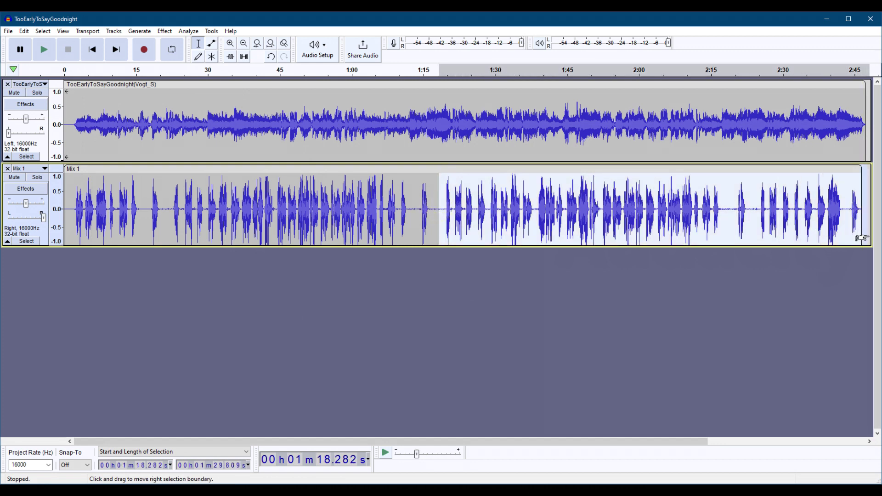
{"action": "key", "text": "Delete"}
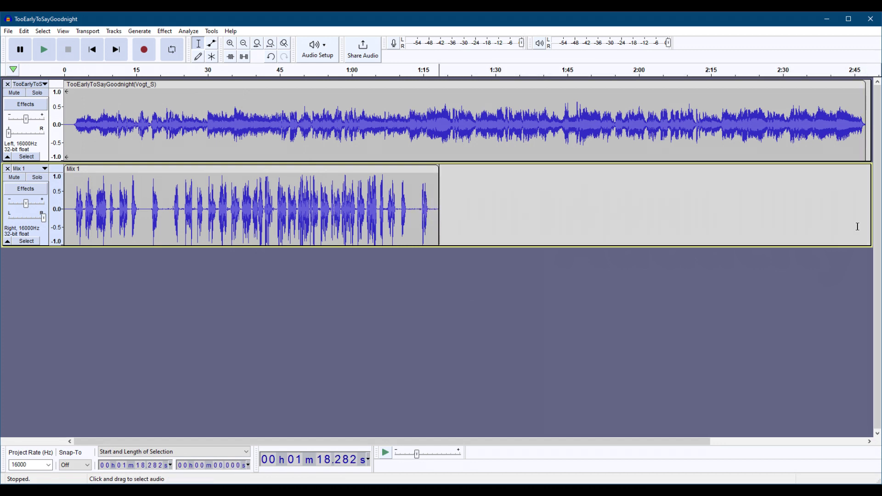
{"action": "left_click", "coordinate": [410, 209]}
{"action": "left_click_drag", "start_coordinate": [411, 209], "coordinate": [444, 222]}
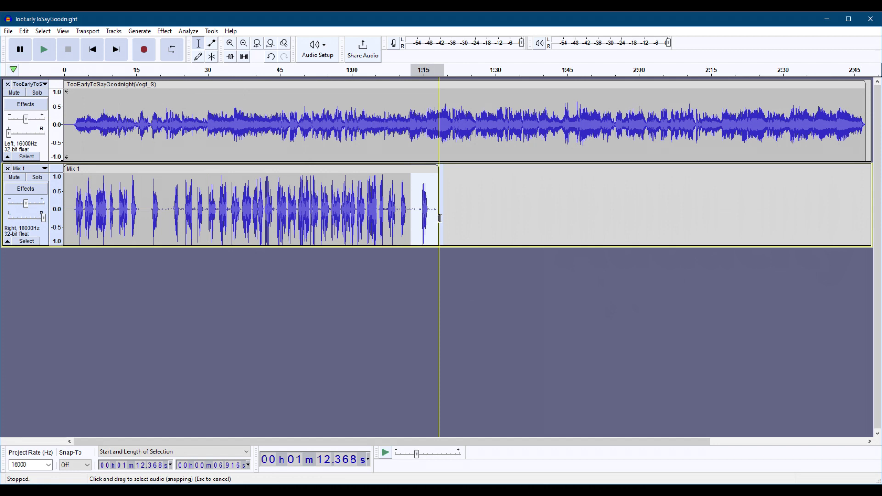
{"action": "key", "text": "Delete"}
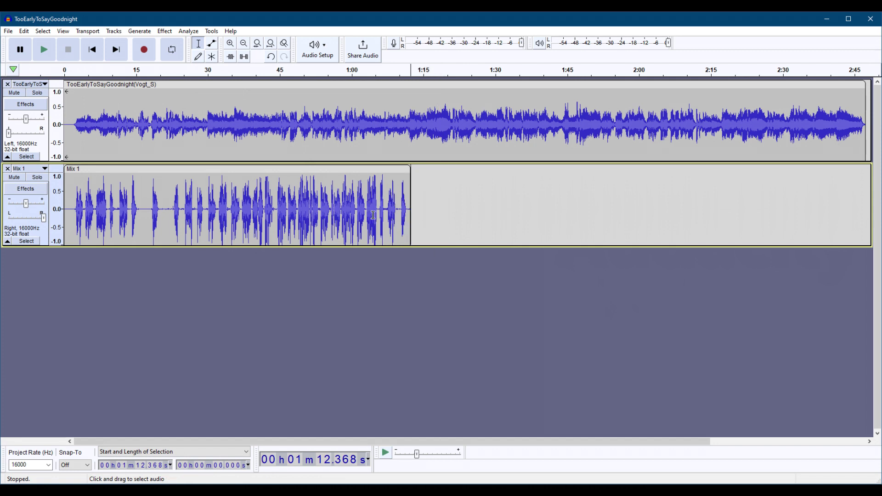
{"action": "left_click", "coordinate": [364, 212]}
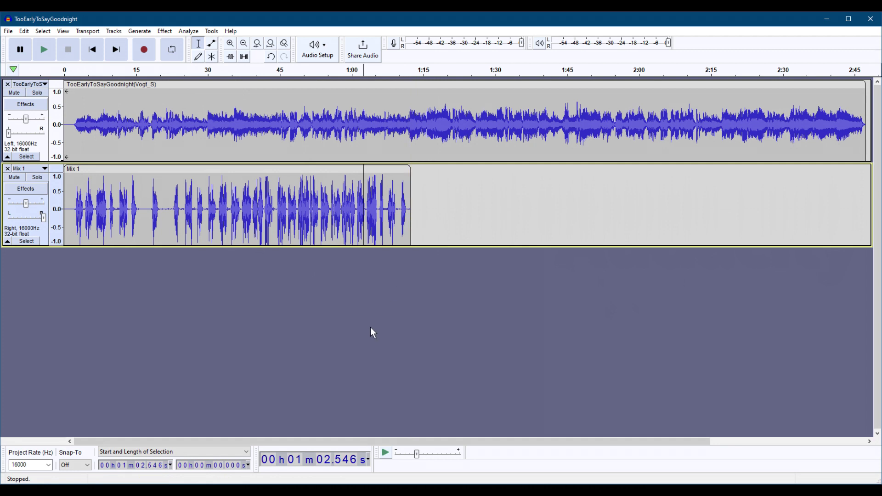
{"action": "key", "text": "r"}
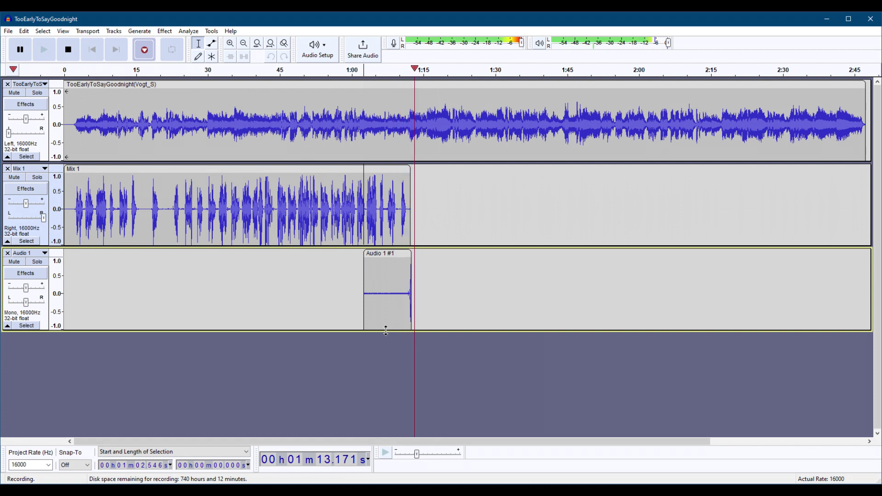
Stop recording the new take and pan the Audio 1 track fully right
{"action": "left_click", "coordinate": [68, 50]}
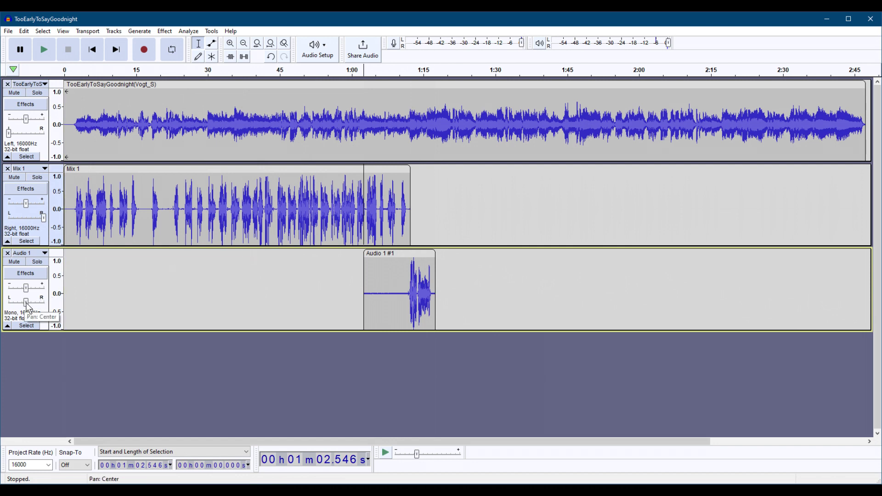
{"action": "left_click_drag", "start_coordinate": [26, 305], "coordinate": [49, 307]}
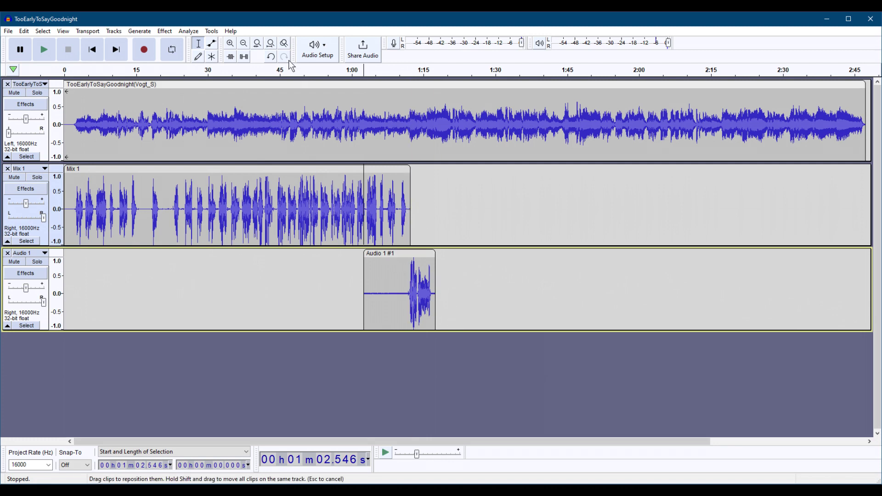
Delete the last 0.977 seconds of the Audio 1 take so it ends at 1:16.729
{"action": "left_click", "coordinate": [230, 43]}
{"action": "left_click", "coordinate": [230, 44]}
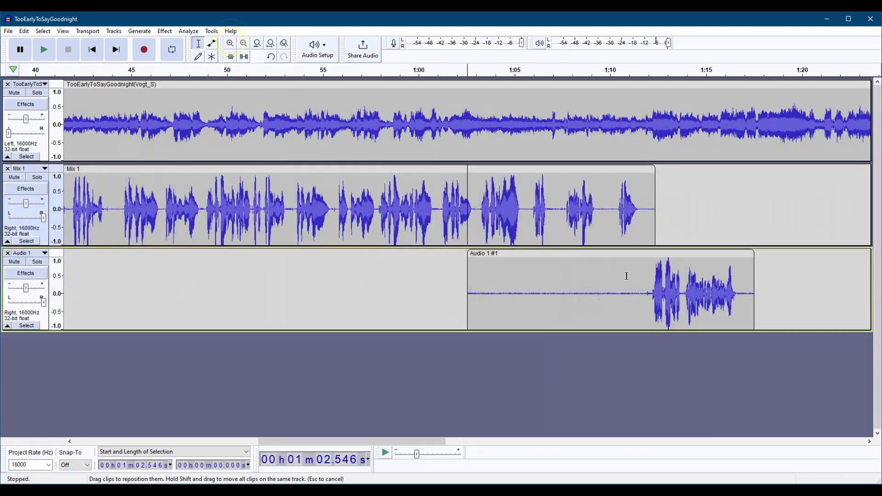
{"action": "left_click_drag", "start_coordinate": [649, 288], "coordinate": [449, 302]}
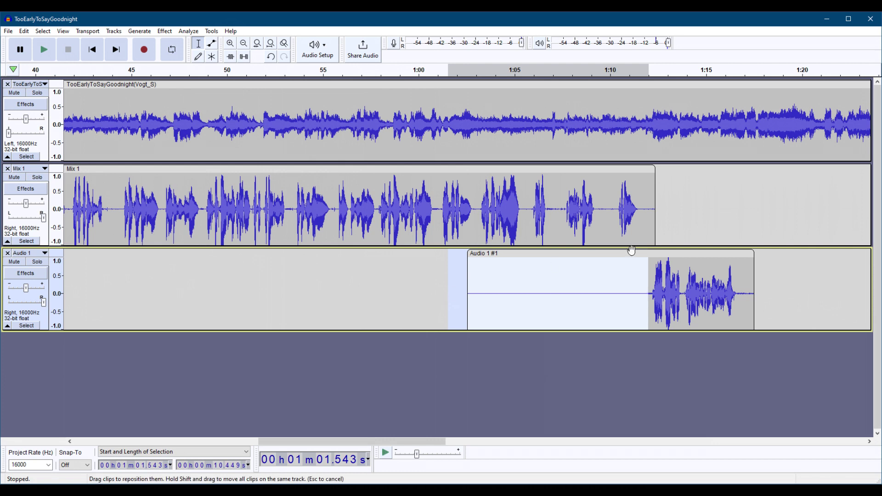
{"action": "left_click_drag", "start_coordinate": [739, 295], "coordinate": [753, 296]}
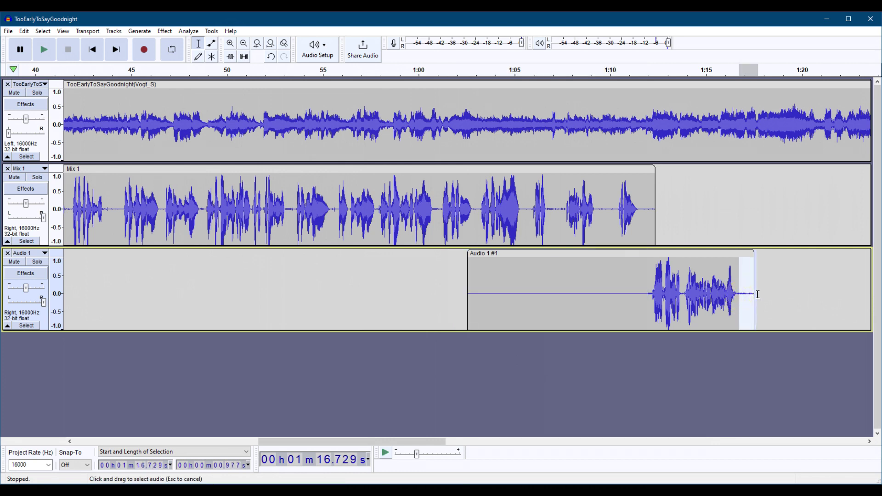
{"action": "key", "text": "Delete"}
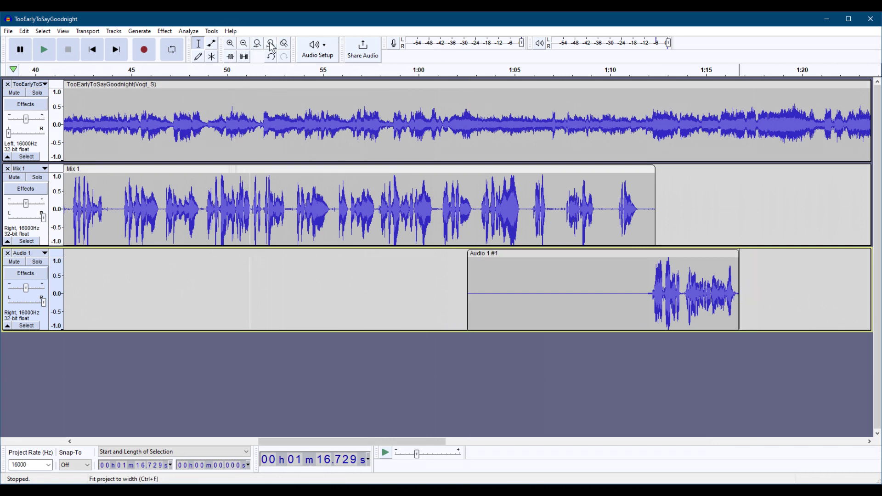
{"action": "left_click", "coordinate": [271, 43]}
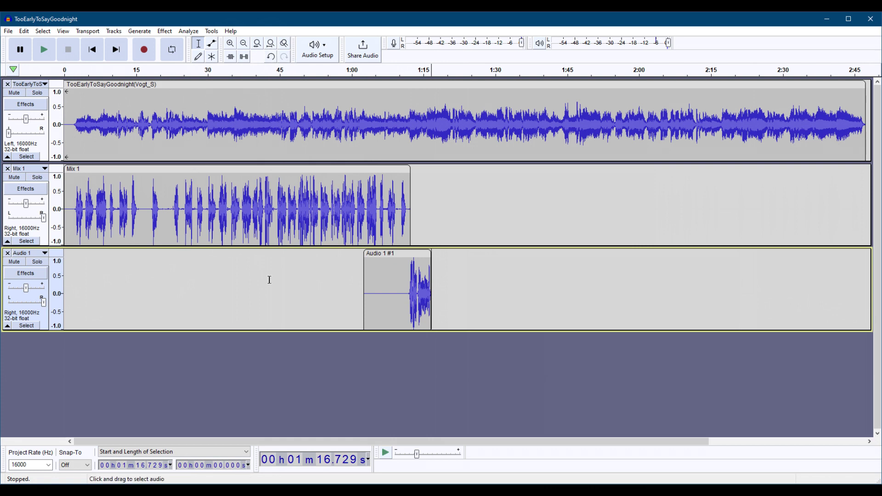
Mix and render the Mix 1 and Audio 1 tracks into a single Mix 2 track
{"action": "left_click", "coordinate": [45, 238]}
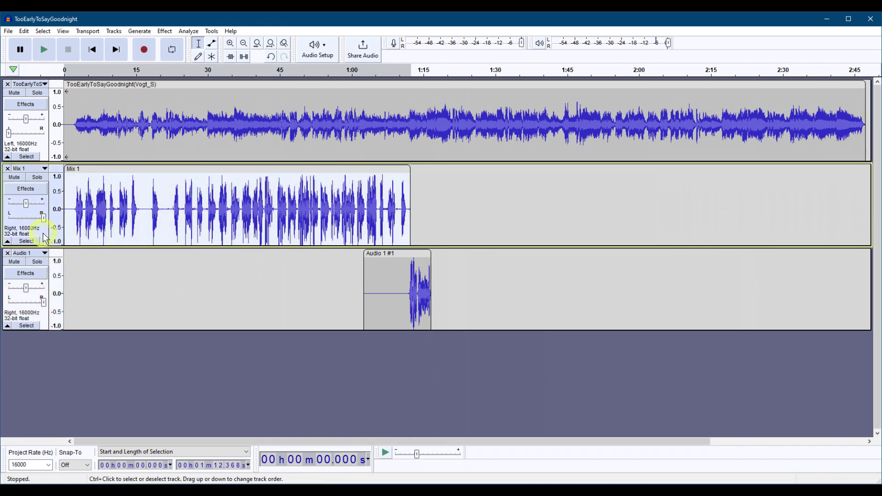
{"action": "left_click", "coordinate": [46, 323], "text": "ctrl"}
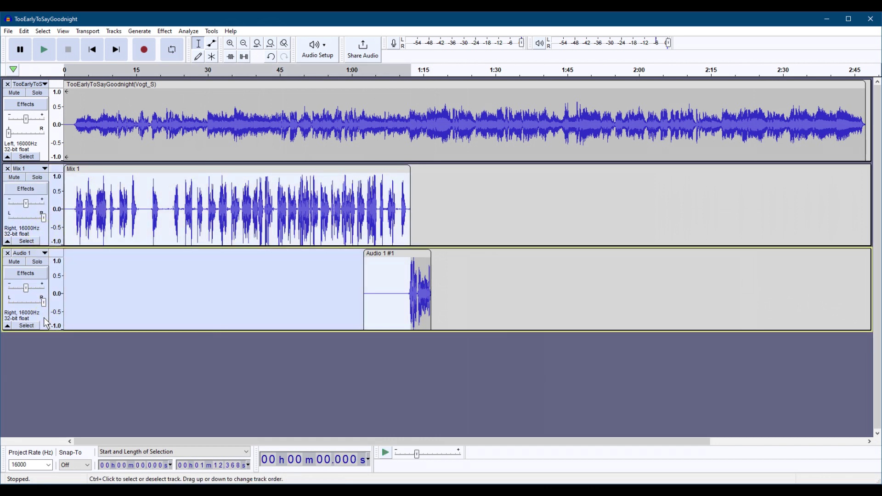
{"action": "left_click", "coordinate": [114, 31]}
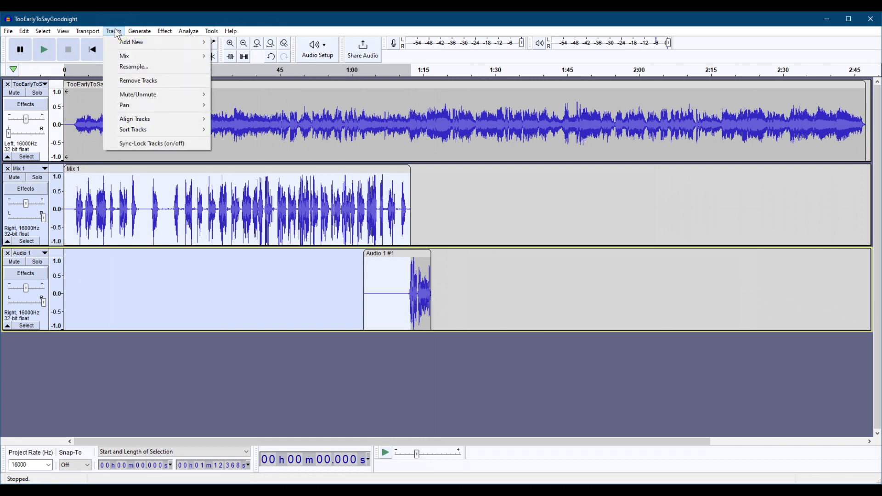
{"action": "mouse_move", "coordinate": [134, 56]}
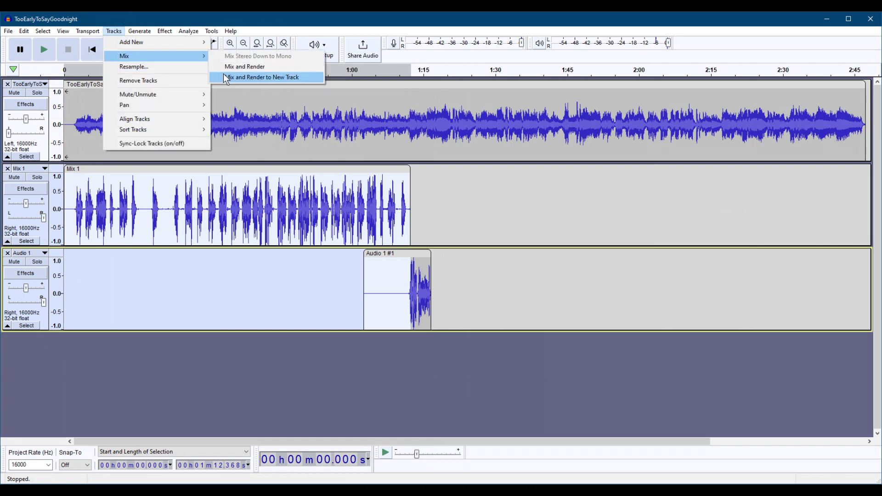
{"action": "left_click", "coordinate": [235, 66]}
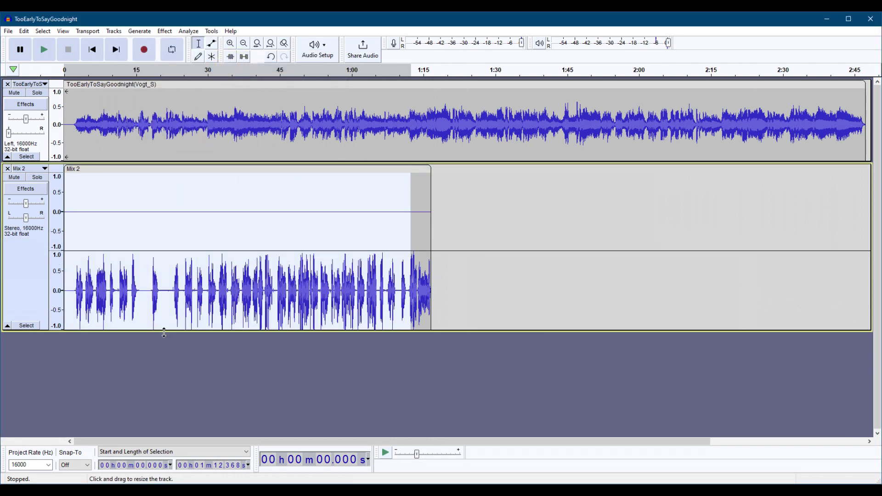
Split Mix 2 to mono, remove the silent left channel, and pan the rest fully right
{"action": "left_click", "coordinate": [45, 169]}
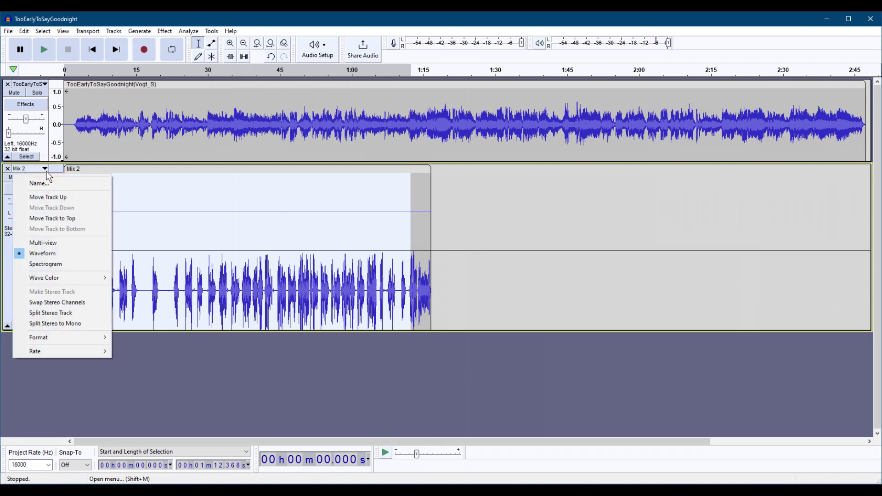
{"action": "left_click", "coordinate": [89, 324]}
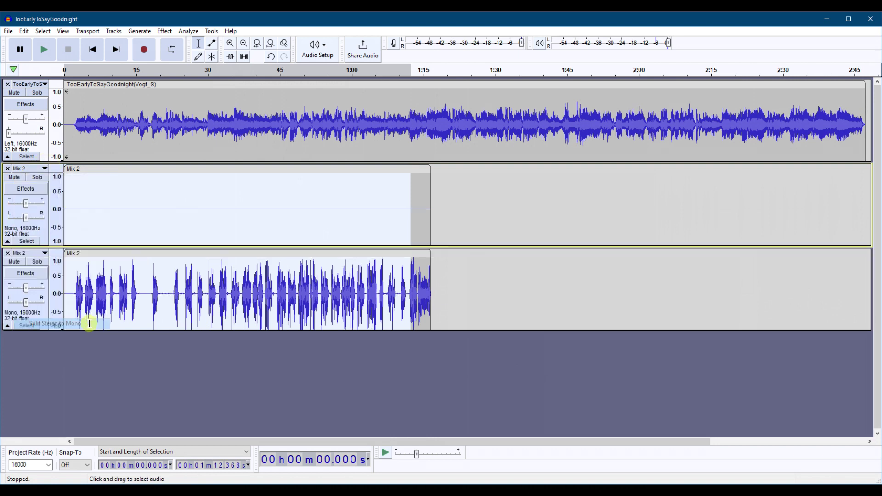
{"action": "left_click", "coordinate": [7, 169]}
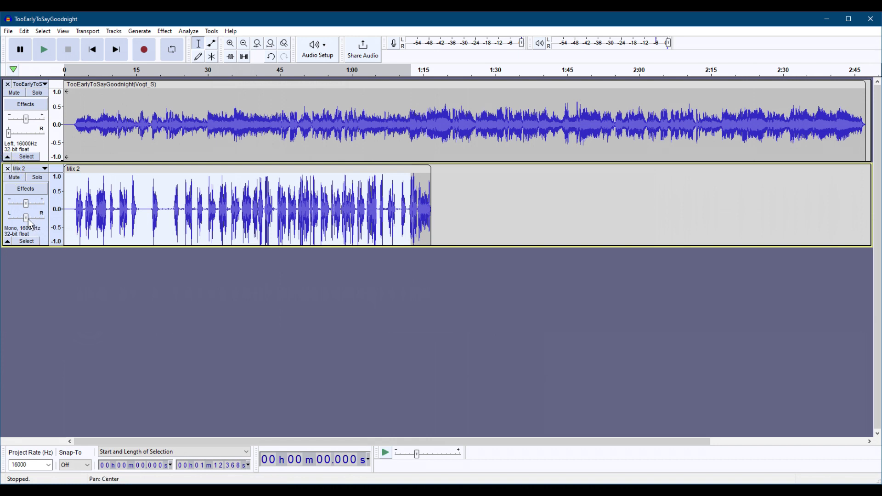
{"action": "left_click_drag", "start_coordinate": [28, 219], "coordinate": [45, 220]}
Undo three times to restore the full-length Mix 1, placing the cursor at 1:13.070
{"action": "key", "text": "ctrl+z"}
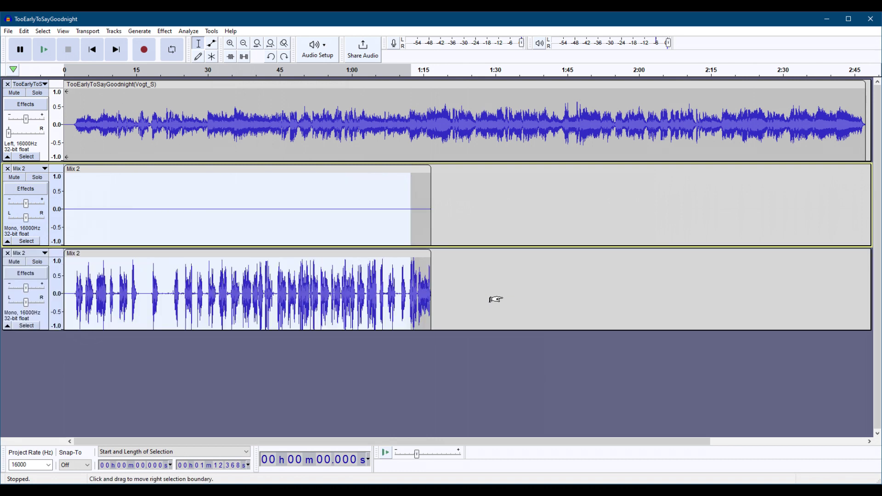
{"action": "key", "text": "ctrl+z"}
{"action": "key", "text": "ctrl+z"}
{"action": "key", "text": "ctrl+z"}
{"action": "key", "text": "ctrl+z"}
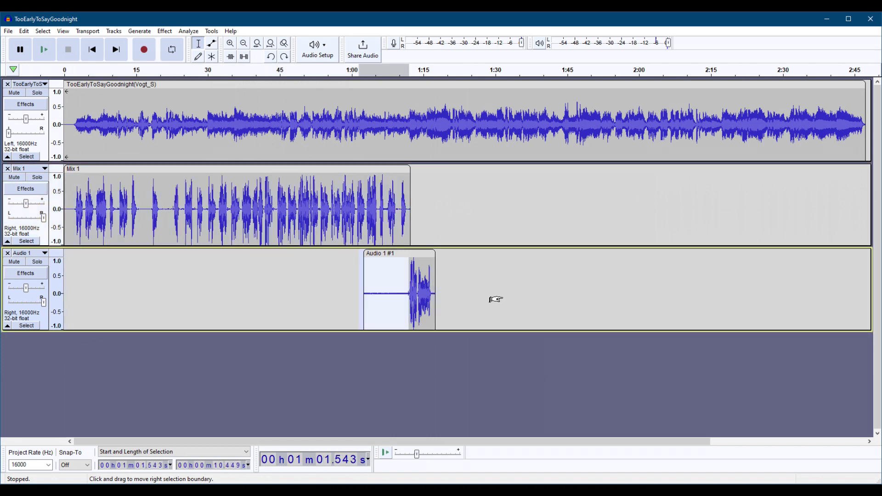
{"action": "key", "text": "ctrl+z"}
{"action": "key", "text": "ctrl+z"}
{"action": "key", "text": "ctrl+z"}
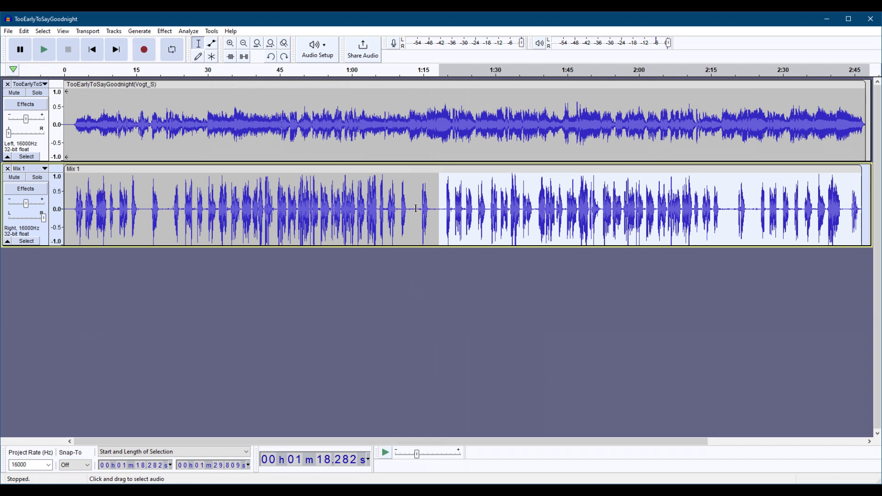
{"action": "left_click", "coordinate": [415, 208]}
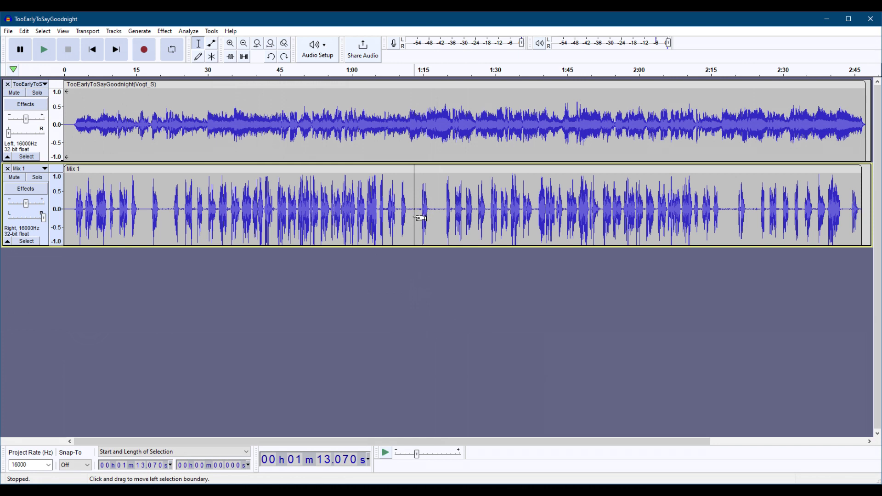
Silence 5.1 seconds of Mix 1 from 1:13.07 and start recording a replacement take from 1:01.7
{"action": "left_click_drag", "start_coordinate": [419, 218], "coordinate": [445, 228]}
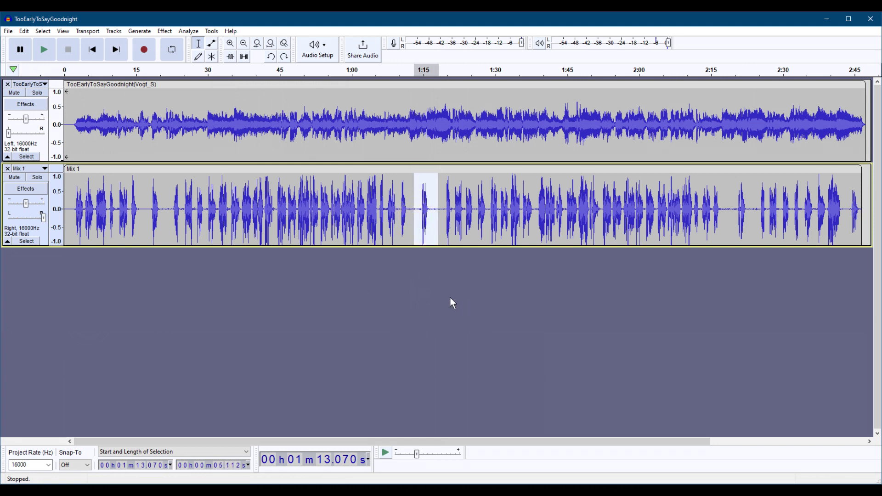
{"action": "key", "text": "ctrl+l"}
{"action": "left_click", "coordinate": [360, 222]}
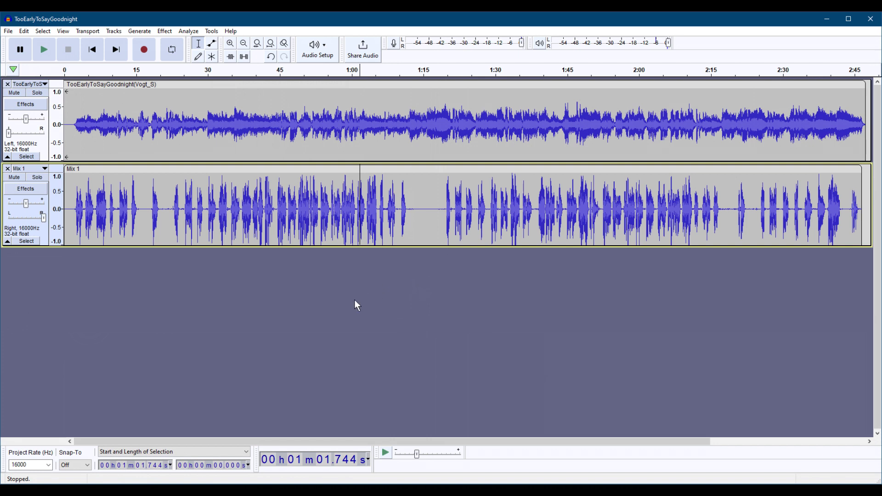
{"action": "key", "text": "r"}
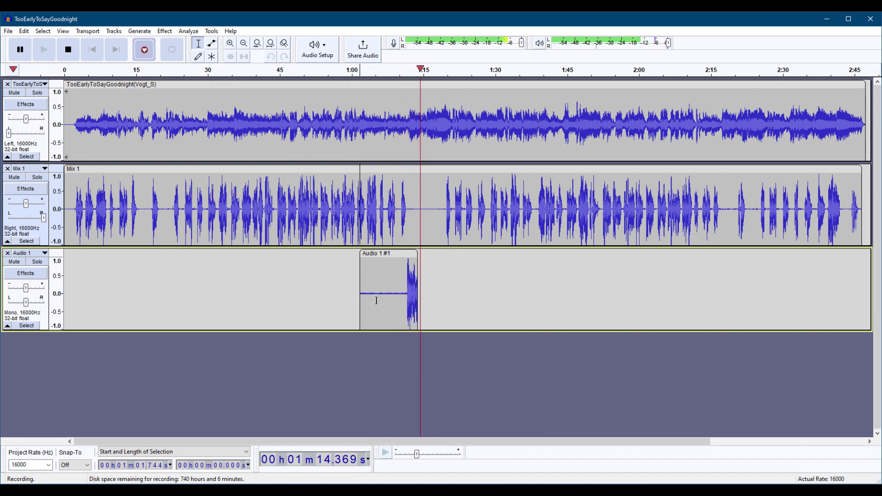
Stop the replacement recording and undo it, removing the Audio 1 track
{"action": "left_click", "coordinate": [77, 54]}
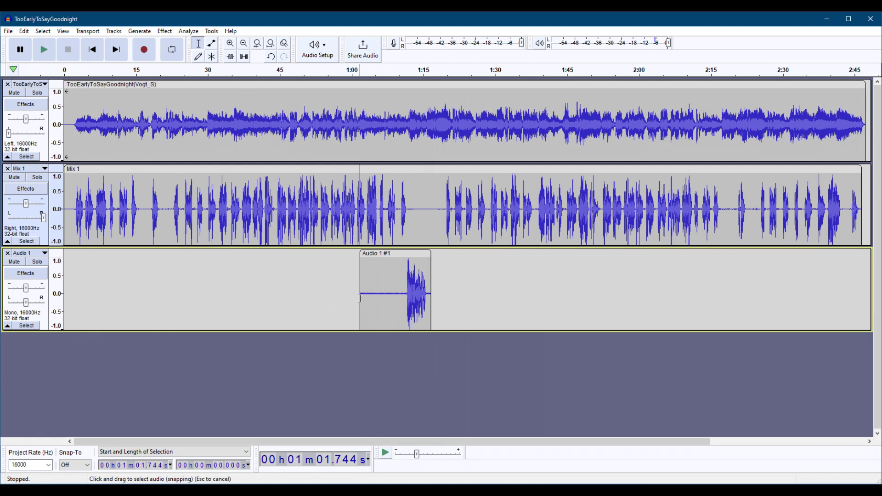
{"action": "left_click_drag", "start_coordinate": [403, 290], "coordinate": [336, 294]}
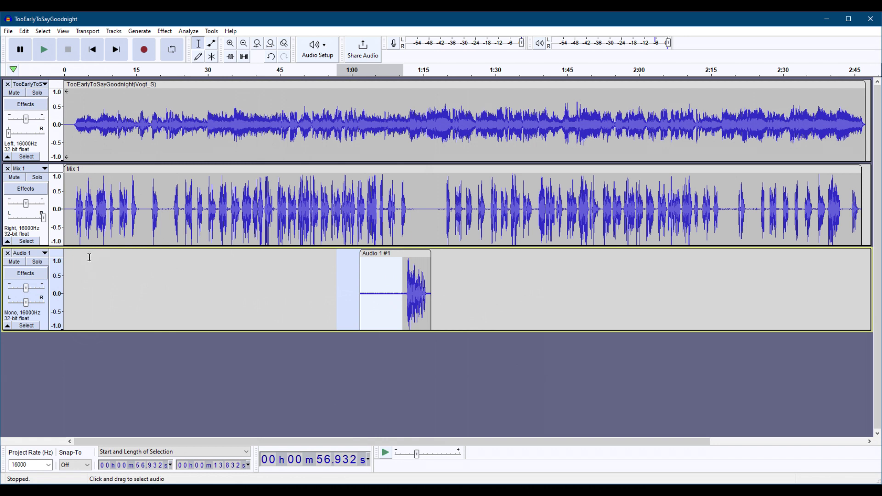
{"action": "key", "text": "ctrl+z"}
{"action": "key", "text": "ctrl+z"}
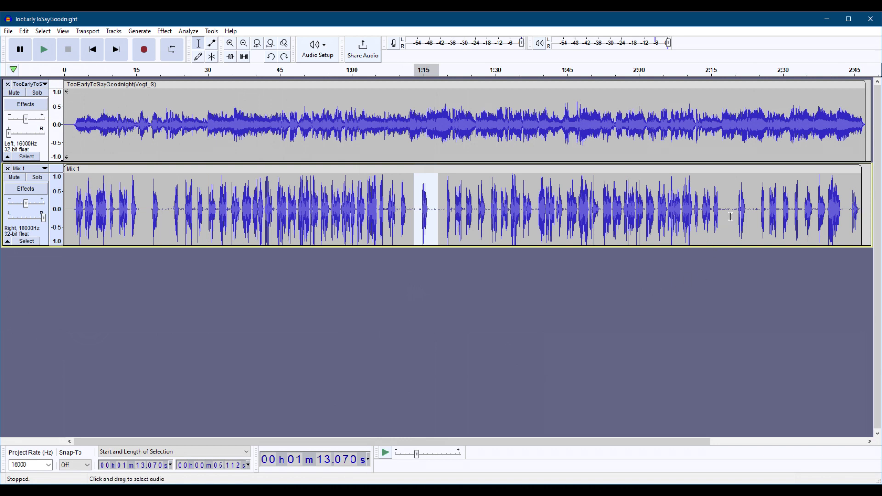
Select the 3.207-second cue on Mix 1 starting at 2:19.926
{"action": "left_click_drag", "start_coordinate": [727, 213], "coordinate": [748, 214]}
{"action": "left_click", "coordinate": [749, 216]}
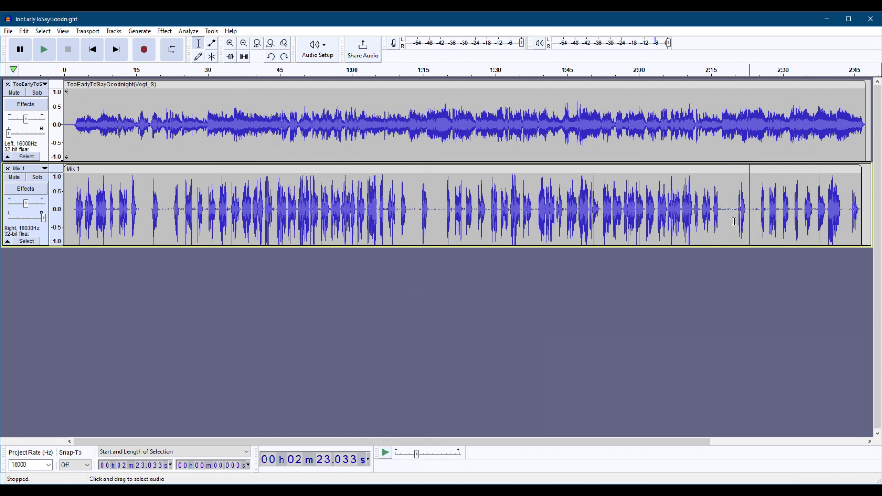
{"action": "left_click", "coordinate": [735, 222]}
{"action": "left_click_drag", "start_coordinate": [736, 223], "coordinate": [750, 225]}
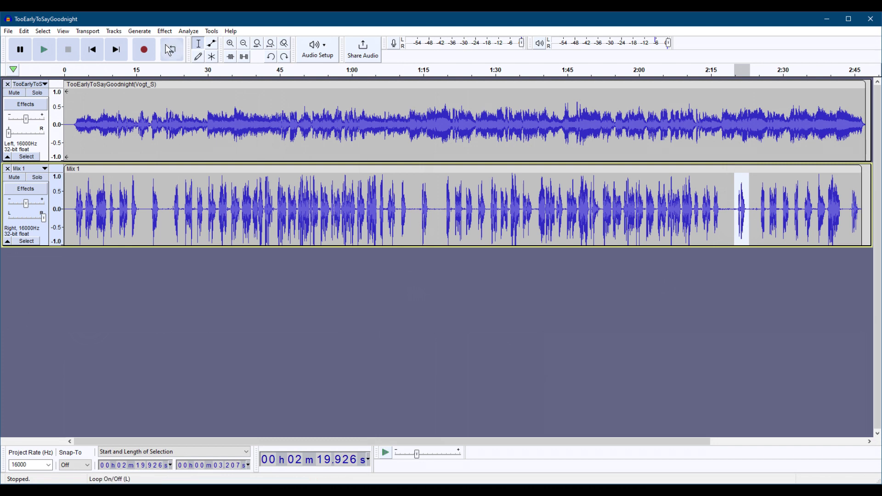
{"action": "left_click", "coordinate": [114, 31]}
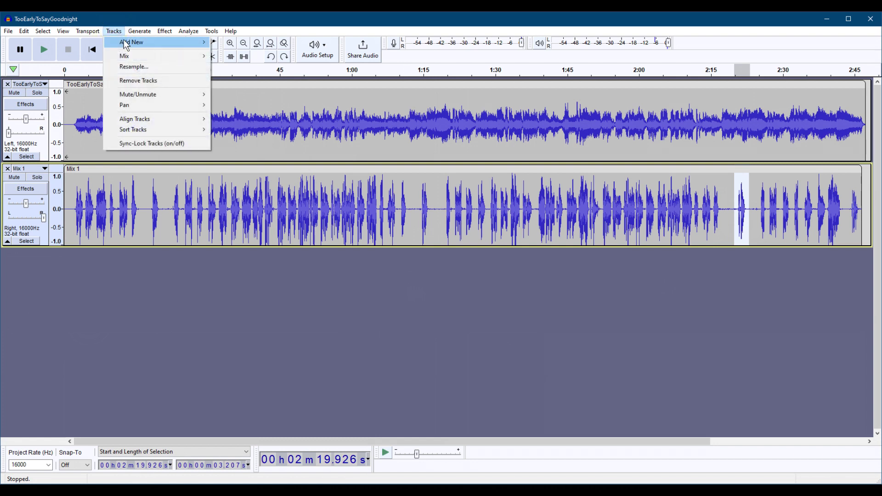
Add a new mono track and paste the copied cue into it at 1:13.070
{"action": "mouse_move", "coordinate": [126, 44]}
{"action": "left_click", "coordinate": [240, 43]}
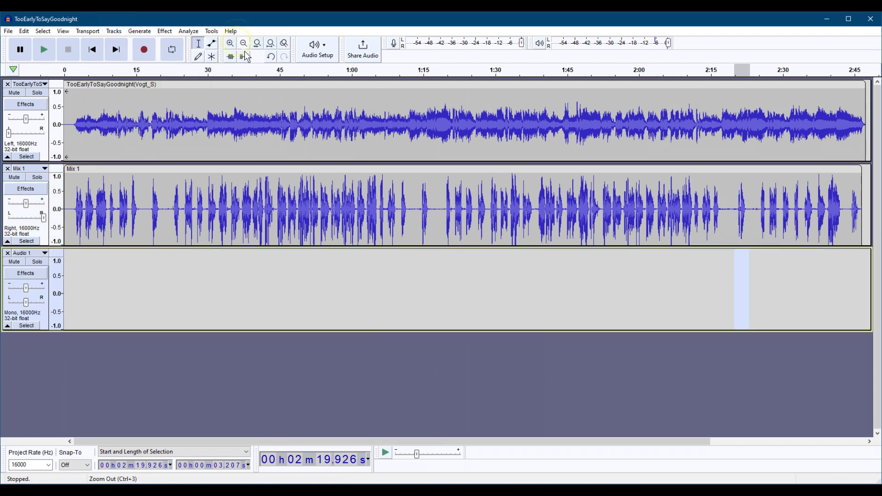
{"action": "left_click", "coordinate": [414, 268]}
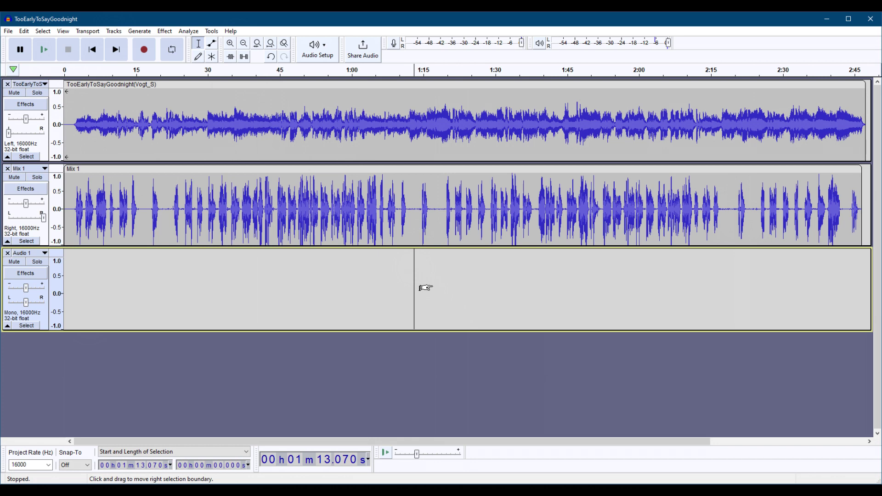
{"action": "key", "text": "ctrl+v"}
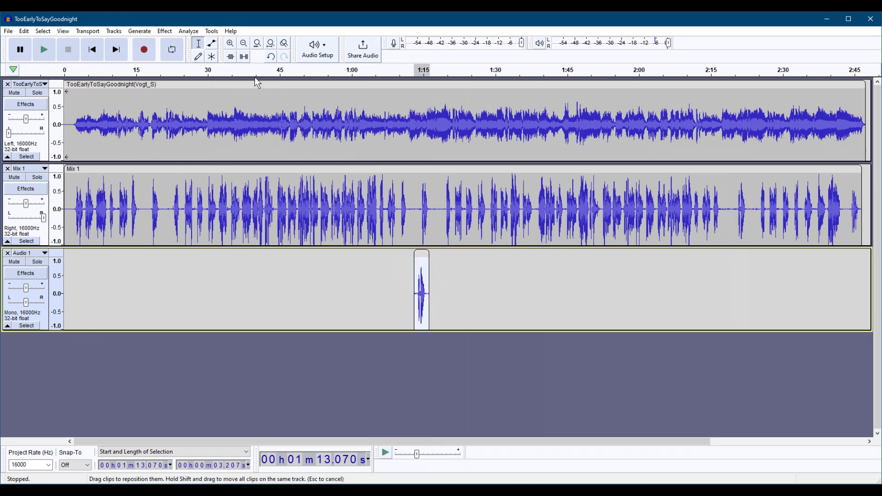
Zoom in and move the pasted cue later so it starts at 1:13.897
{"action": "left_click", "coordinate": [230, 45]}
{"action": "left_click", "coordinate": [230, 45]}
{"action": "left_click", "coordinate": [230, 45]}
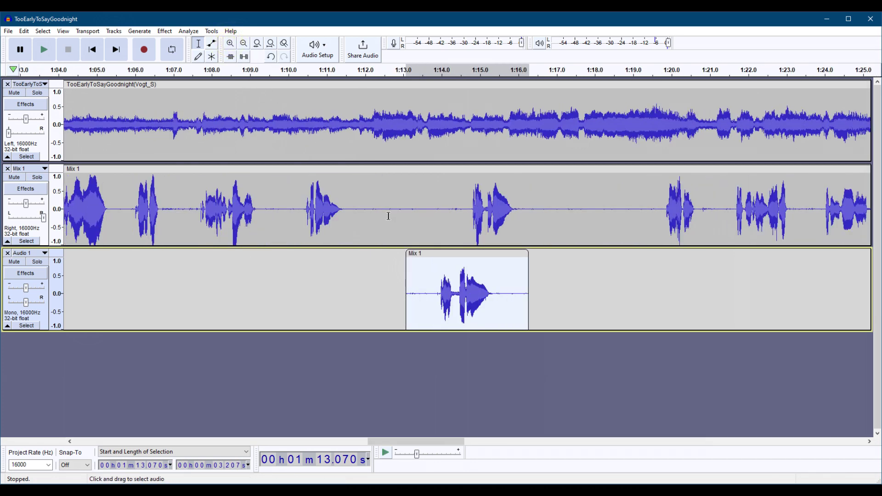
{"action": "left_click_drag", "start_coordinate": [467, 252], "coordinate": [497, 260]}
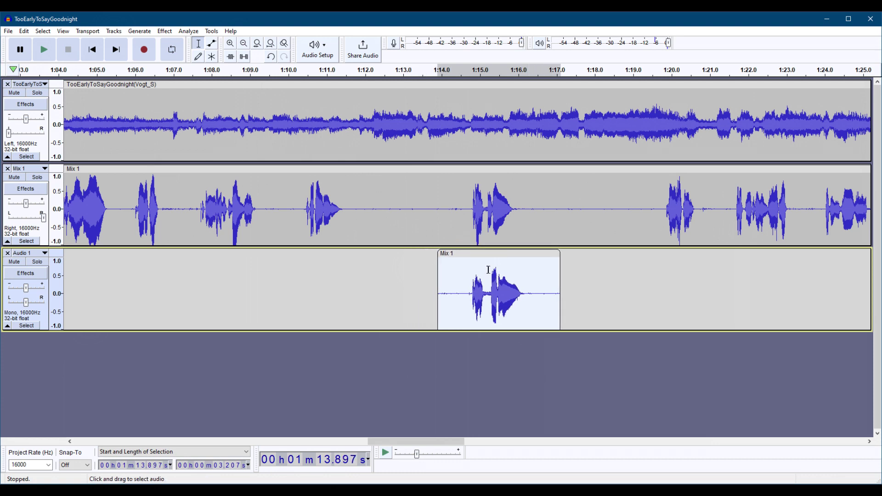
Silence the flubbed Mix 1 cue near 1:14, then undo the paste and silencing
{"action": "left_click_drag", "start_coordinate": [435, 209], "coordinate": [524, 224]}
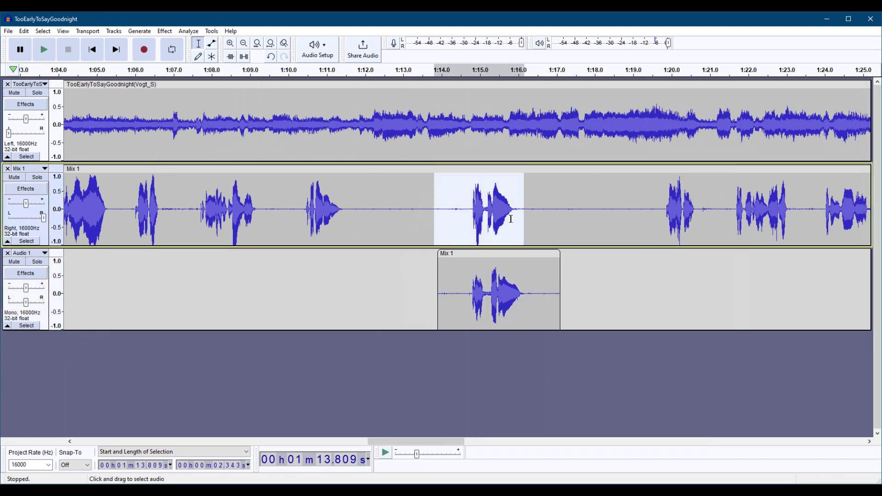
{"action": "key", "text": "ctrl+l"}
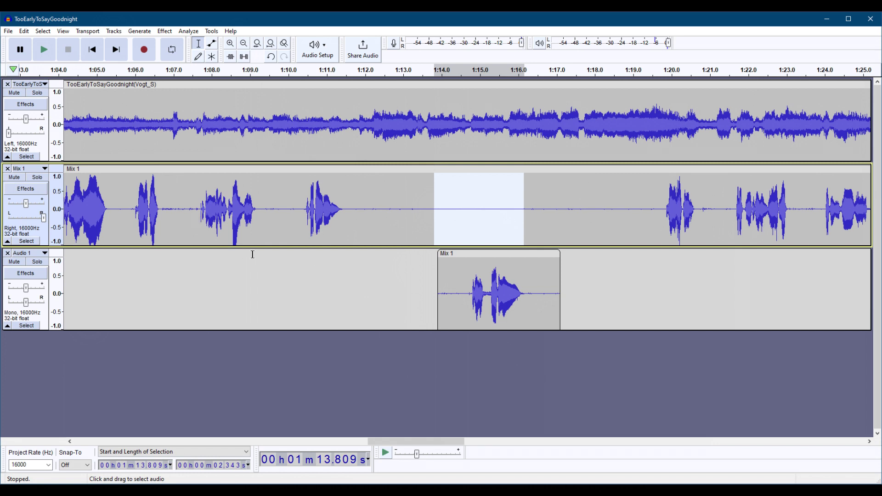
{"action": "key", "text": "ctrl+z"}
{"action": "key", "text": "ctrl+z"}
{"action": "key", "text": "ctrl+z"}
{"action": "key", "text": "ctrl+z"}
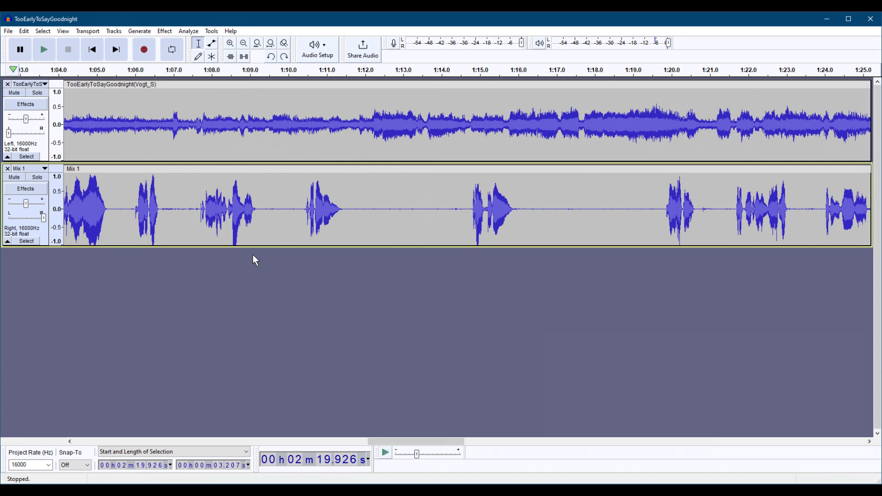
Zoom in on the Mix 1 cue near 2:20 and mark edit points at 2:16.868 and 2:20.652
{"action": "left_click", "coordinate": [270, 44]}
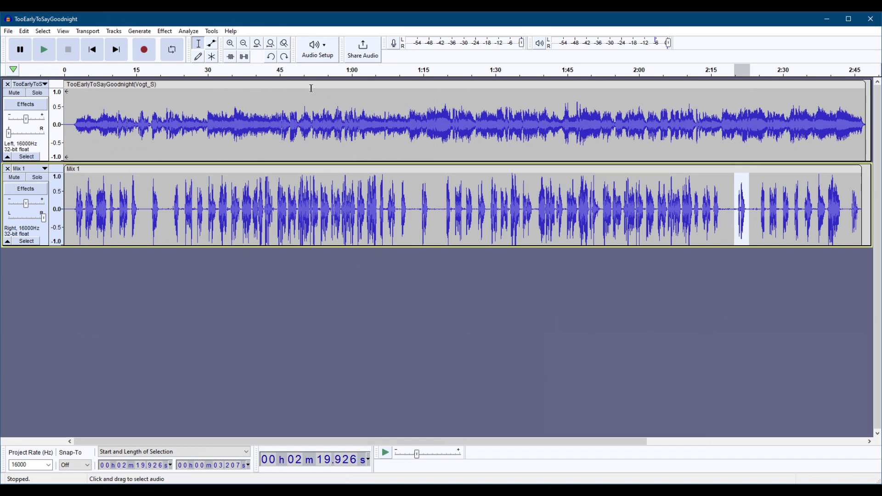
{"action": "left_click", "coordinate": [230, 46]}
{"action": "left_click", "coordinate": [229, 46]}
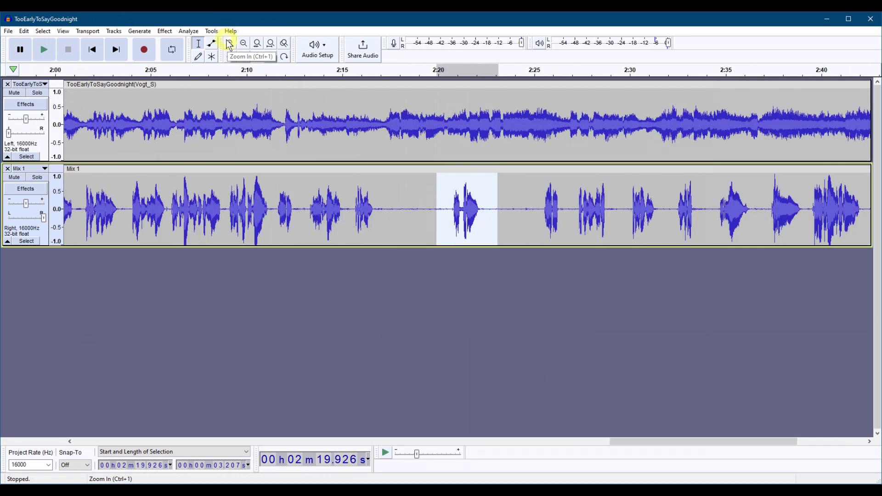
{"action": "left_click", "coordinate": [506, 296]}
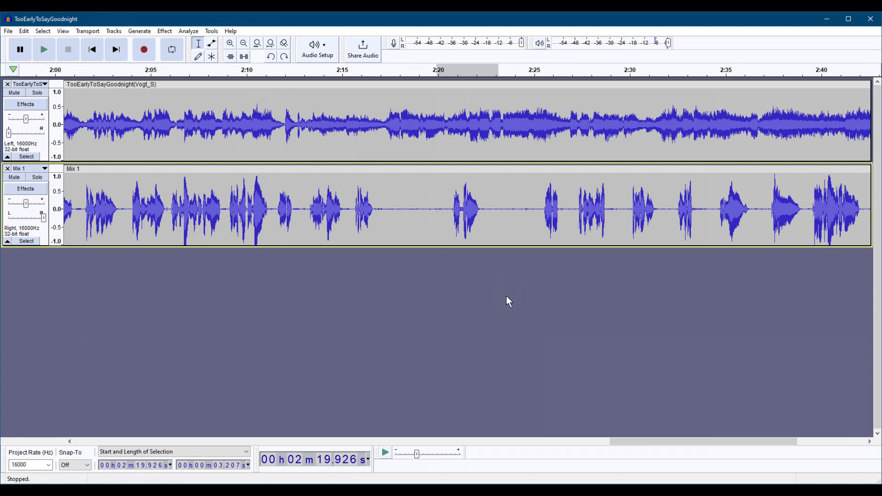
{"action": "left_click", "coordinate": [378, 208]}
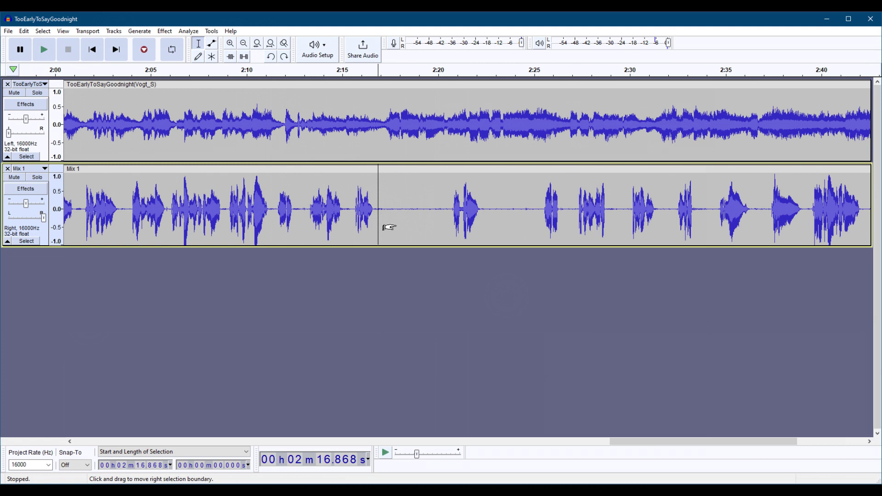
{"action": "left_click", "coordinate": [451, 210]}
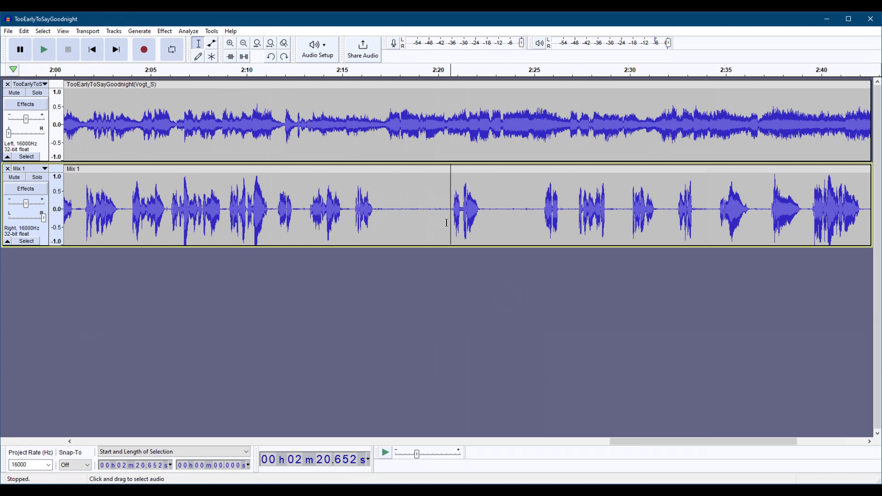
Split Mix 1 at 2:16.919 and 2:20.552, delete the clip between, then split at 2:22.582
{"action": "left_click", "coordinate": [379, 209]}
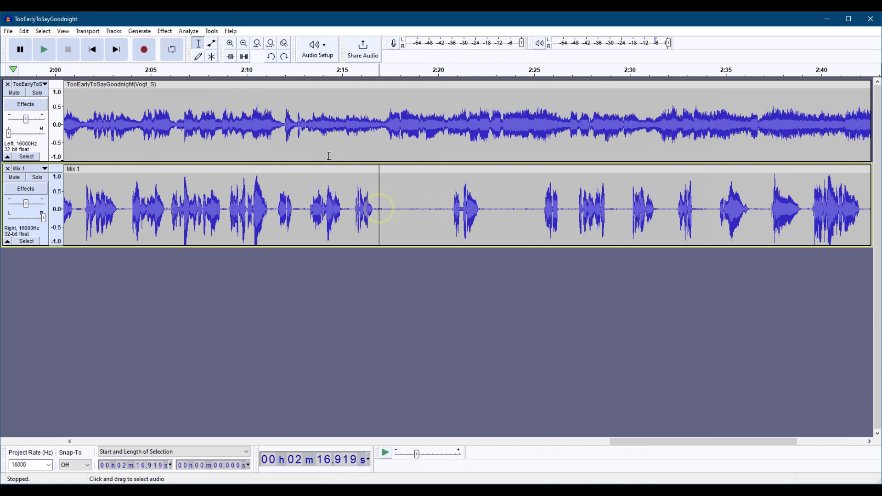
{"action": "key", "text": "ctrl+i"}
{"action": "left_click", "coordinate": [448, 209]}
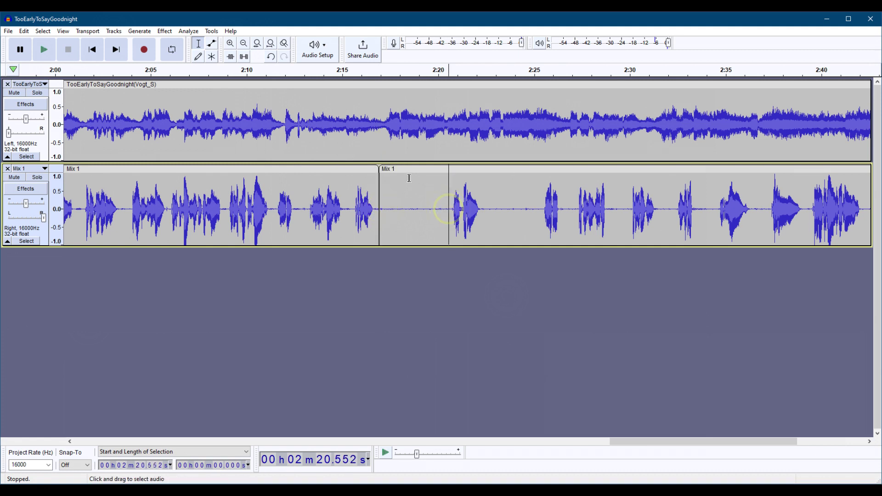
{"action": "key", "text": "ctrl+i"}
{"action": "left_click", "coordinate": [407, 169]}
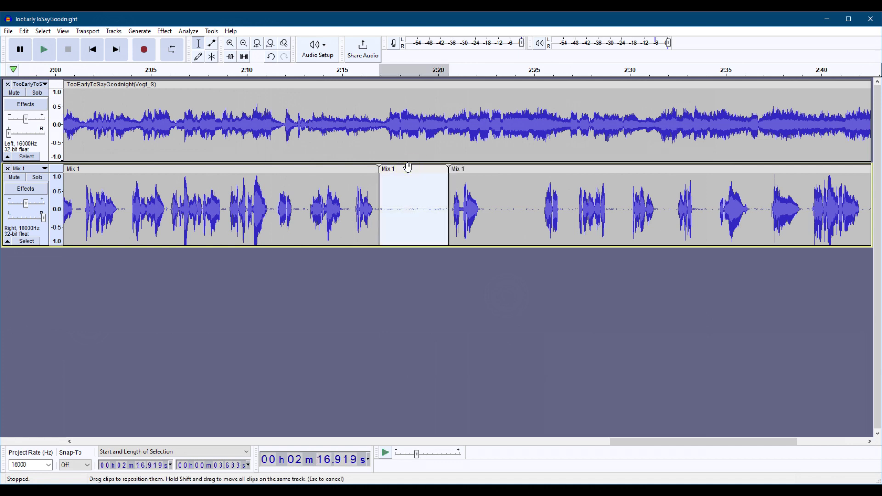
{"action": "key", "text": "Delete"}
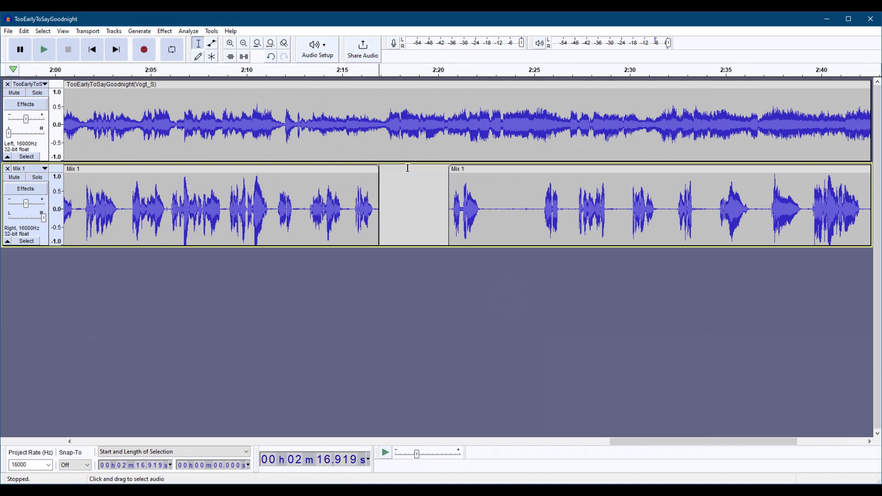
{"action": "left_click", "coordinate": [488, 206]}
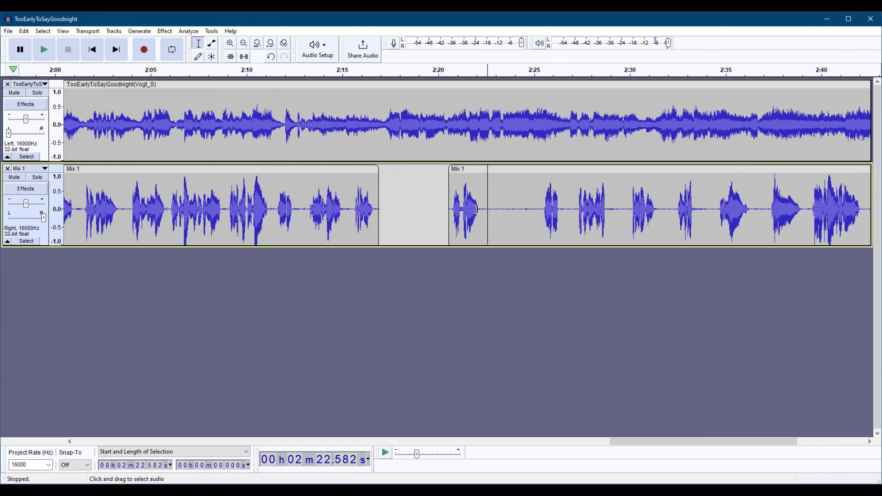
{"action": "key", "text": "ctrl+i"}
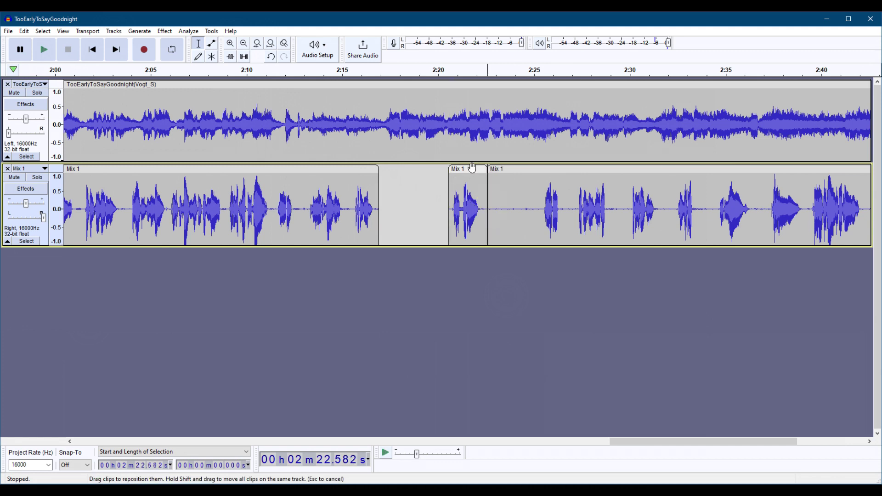
Split Mix 1 at 2:25.238, delete the 2:22.58–2:25.24 clip, and shift the short cue clip to about 2:20
{"action": "left_click_drag", "start_coordinate": [472, 168], "coordinate": [455, 178]}
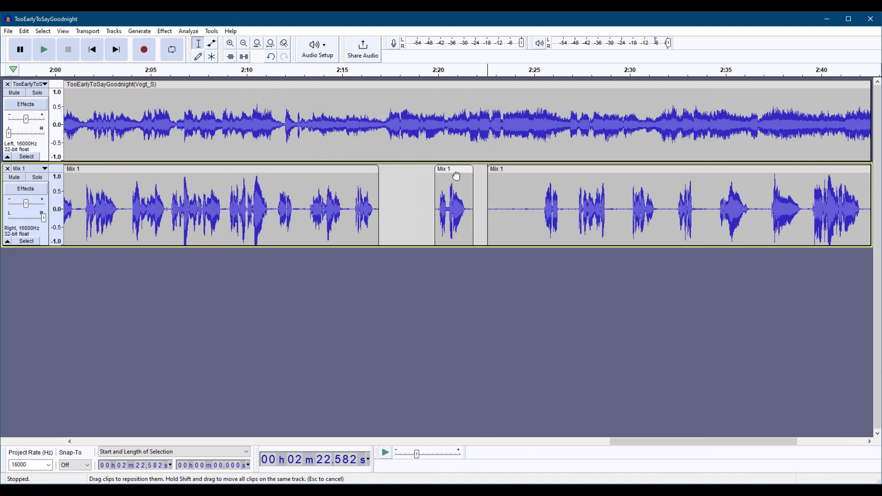
{"action": "left_click", "coordinate": [538, 211]}
{"action": "key", "text": "ctrl+i"}
{"action": "left_click", "coordinate": [514, 166]}
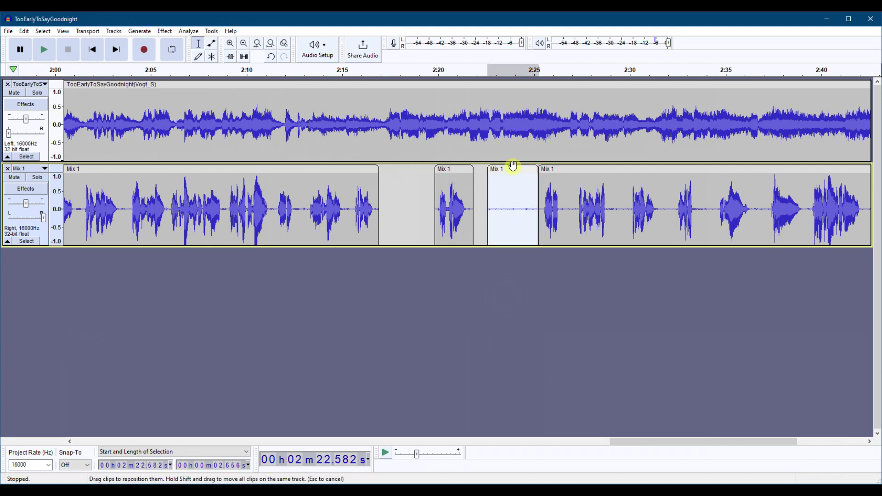
{"action": "key", "text": "Delete"}
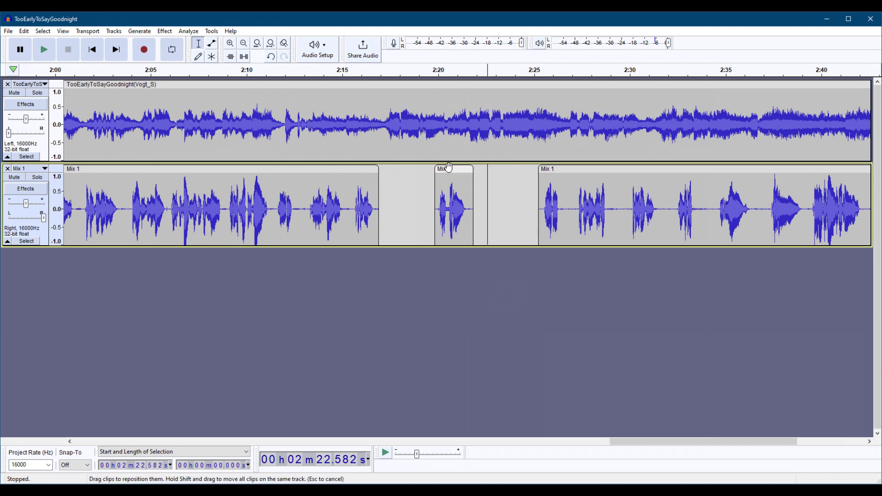
{"action": "mouse_move", "coordinate": [449, 168]}
{"action": "left_mouse_down"}
{"action": "mouse_move", "coordinate": [494, 170]}
{"action": "mouse_move", "coordinate": [454, 170]}
{"action": "mouse_move", "coordinate": [479, 179]}
{"action": "mouse_move", "coordinate": [436, 178]}
{"action": "mouse_move", "coordinate": [450, 178]}
{"action": "left_mouse_up"}
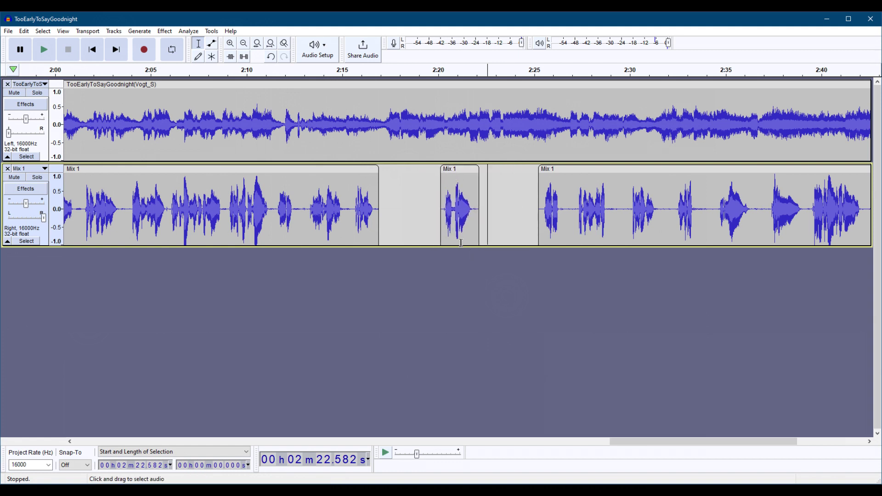